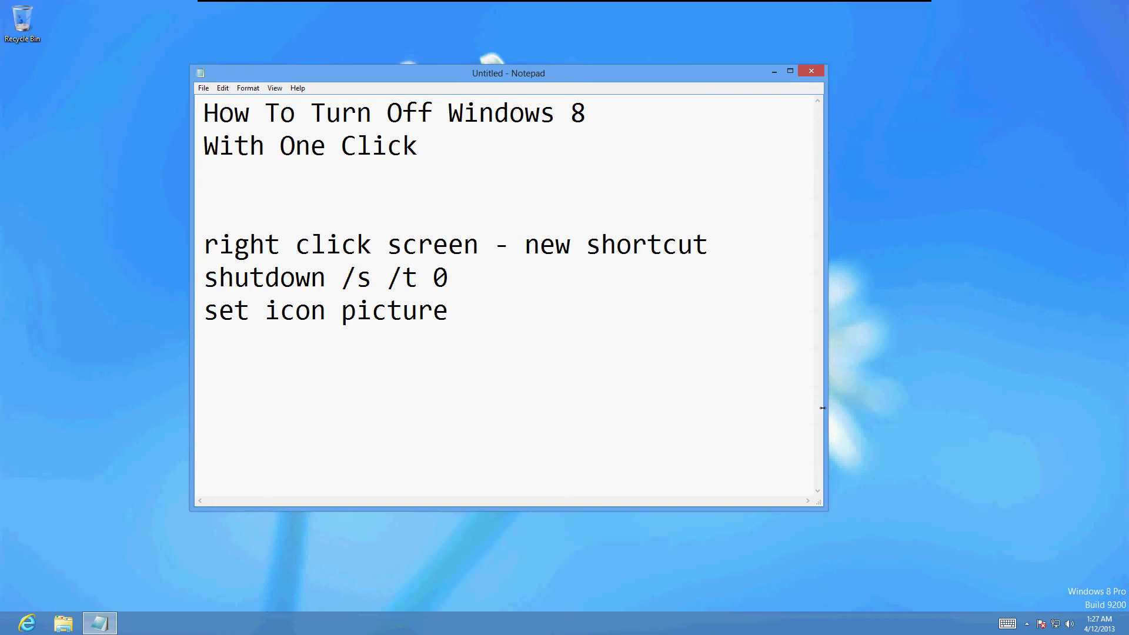
Bring up the power options from the Settings charm twice, closing them without choosing
{"action": "key", "text": "super+c"}
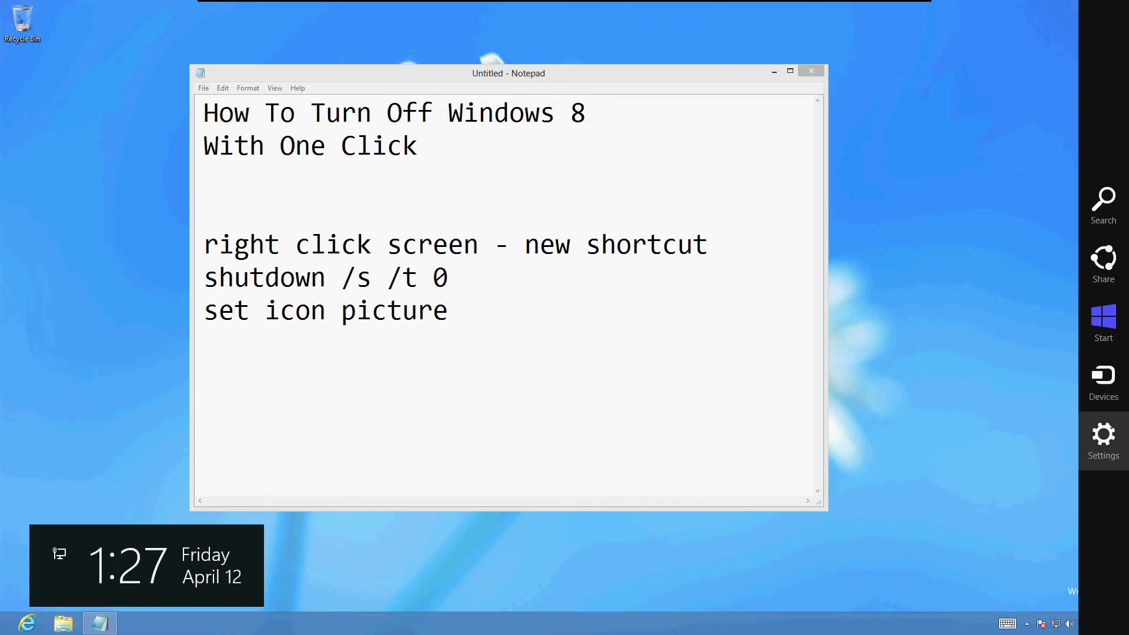
{"action": "left_click", "coordinate": [1109, 427]}
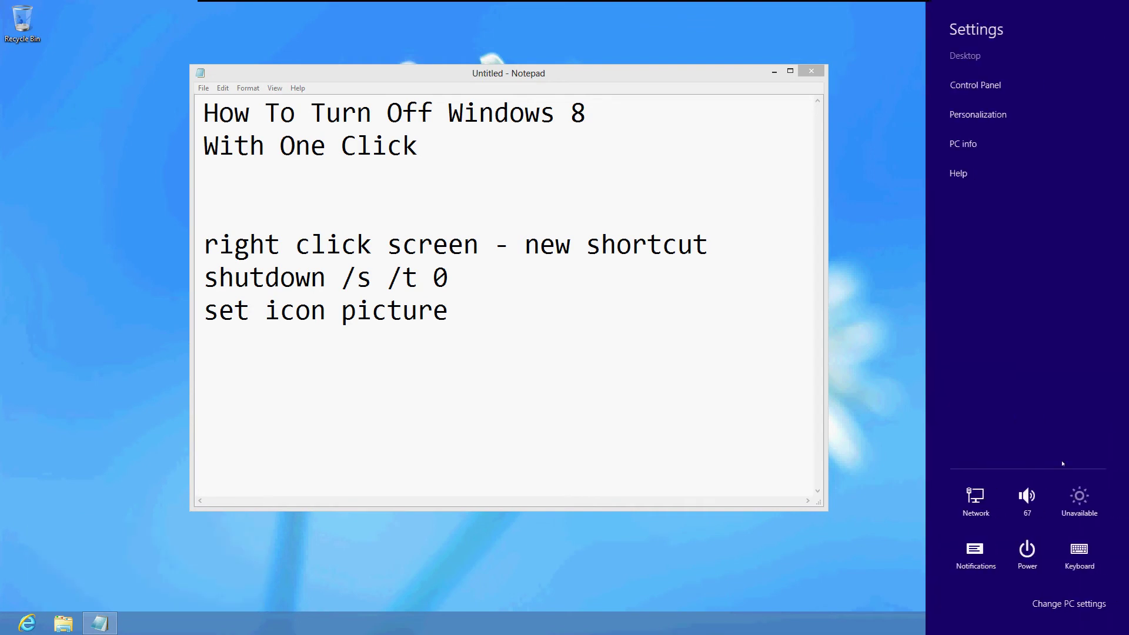
{"action": "left_click", "coordinate": [1034, 542]}
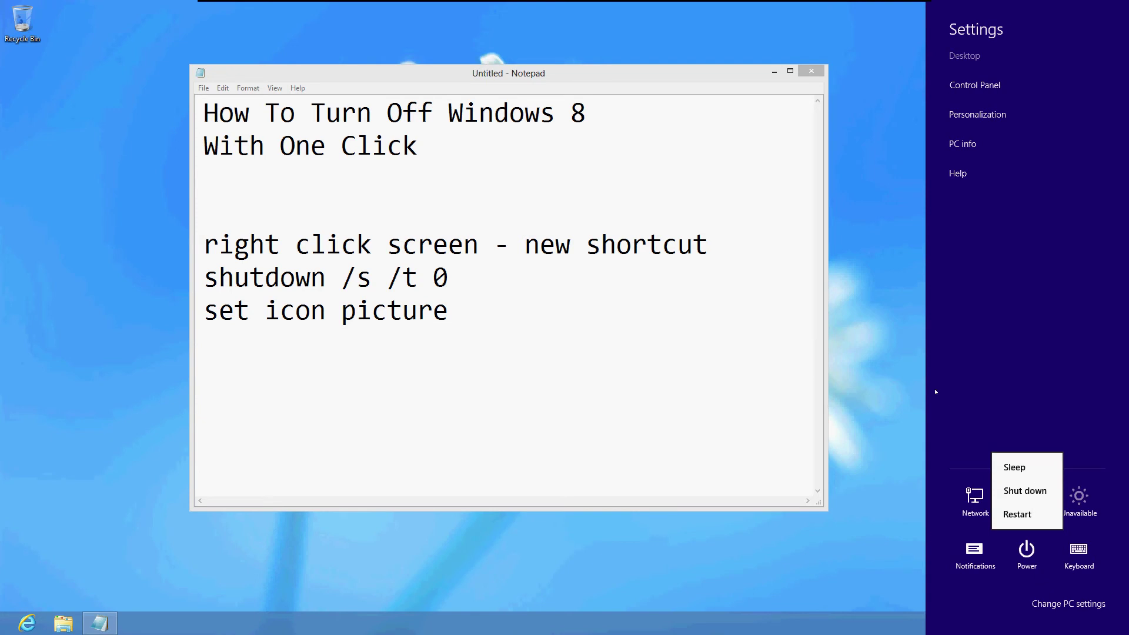
{"action": "left_click", "coordinate": [883, 352]}
{"action": "left_click", "coordinate": [871, 299]}
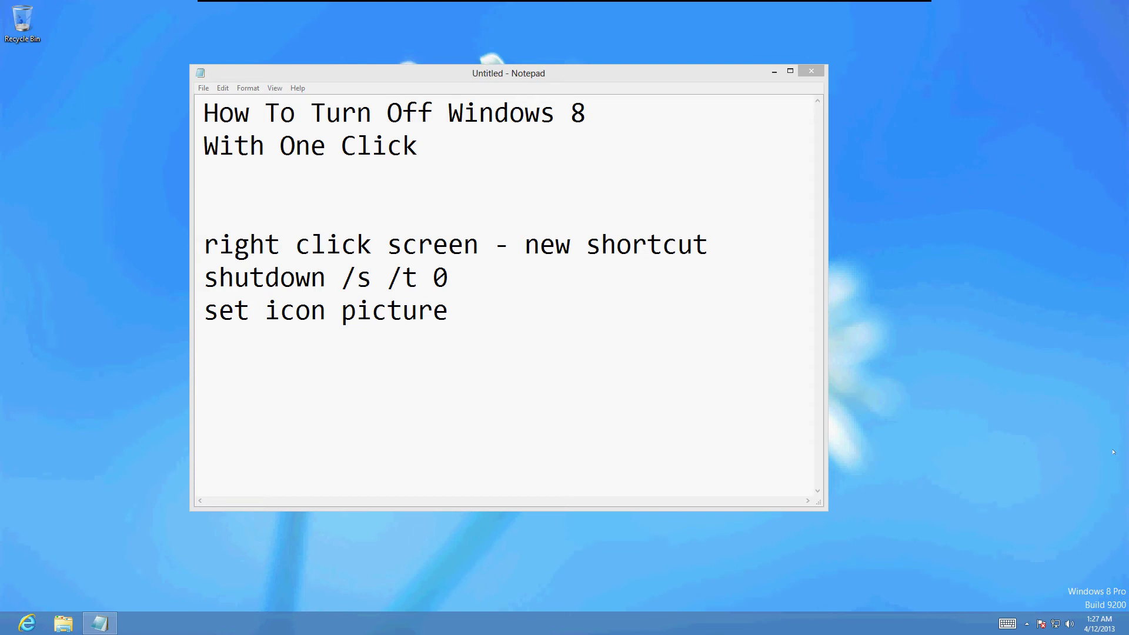
{"action": "mouse_move", "coordinate": [1128, 634]}
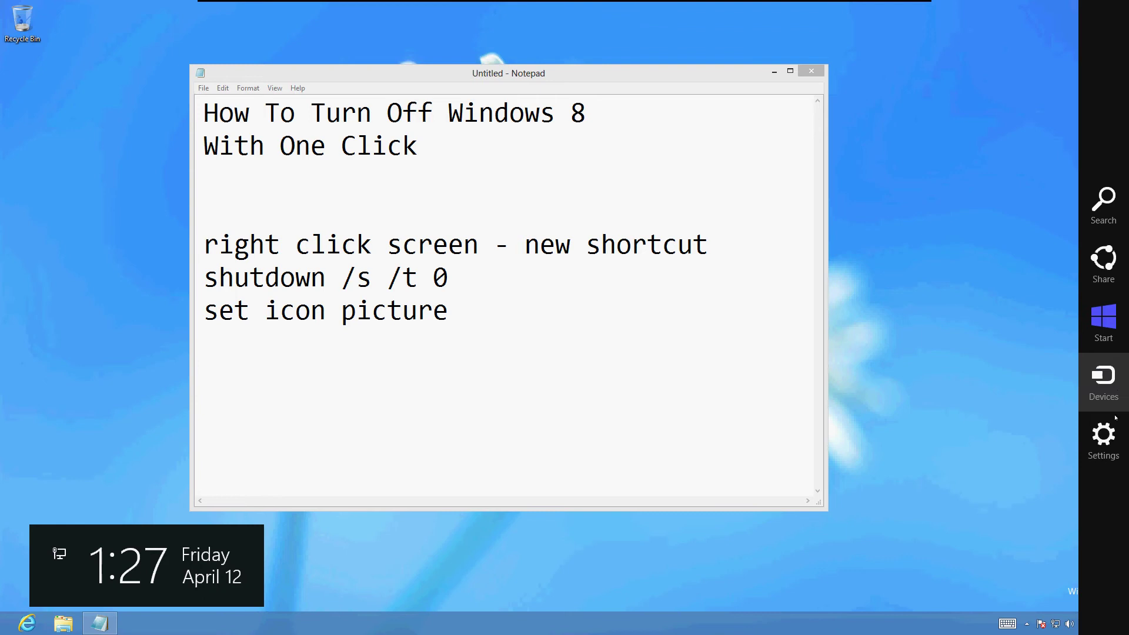
{"action": "left_click", "coordinate": [1105, 435]}
{"action": "left_click", "coordinate": [1038, 556]}
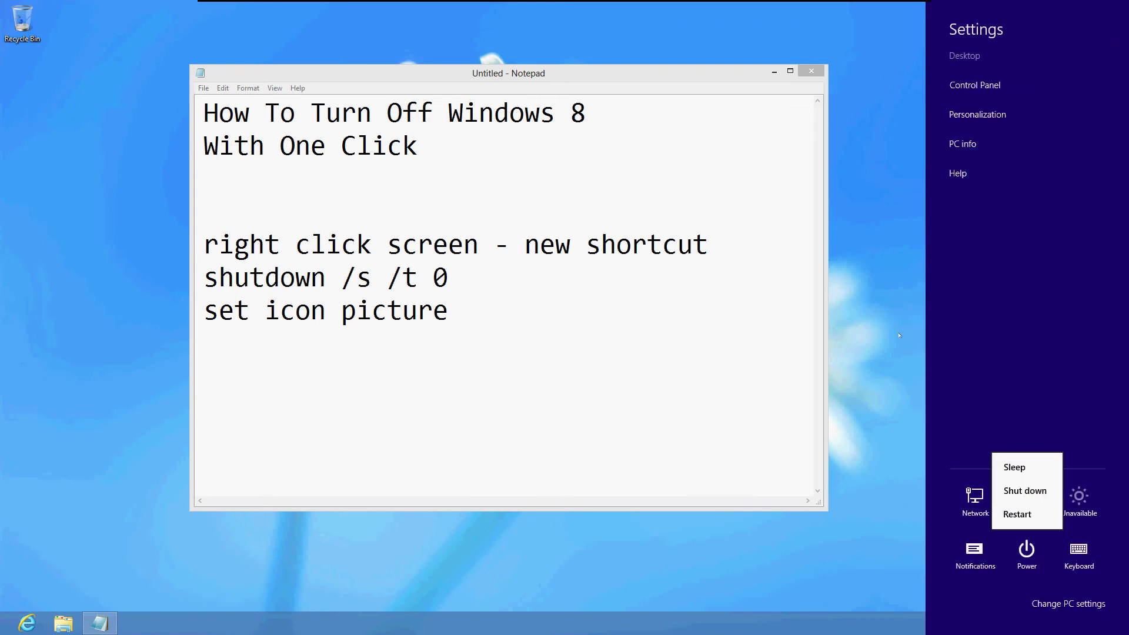
{"action": "key", "text": "Escape"}
{"action": "key", "text": "Escape"}
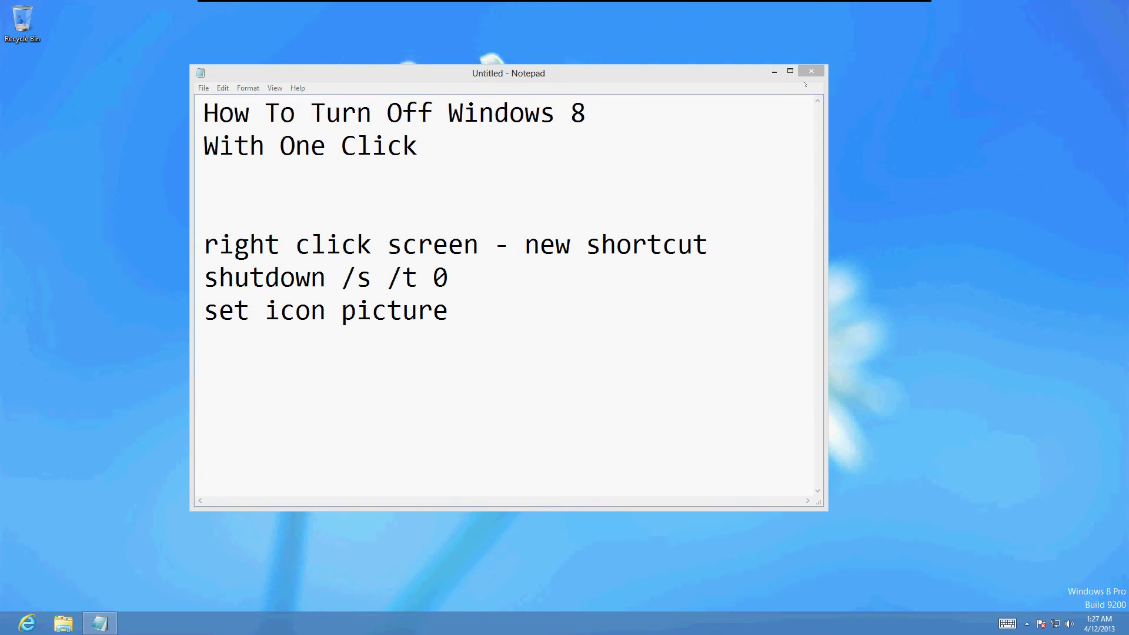
Start a New > Shortcut from the desktop and move the wizard aside
{"action": "right_click", "coordinate": [144, 207]}
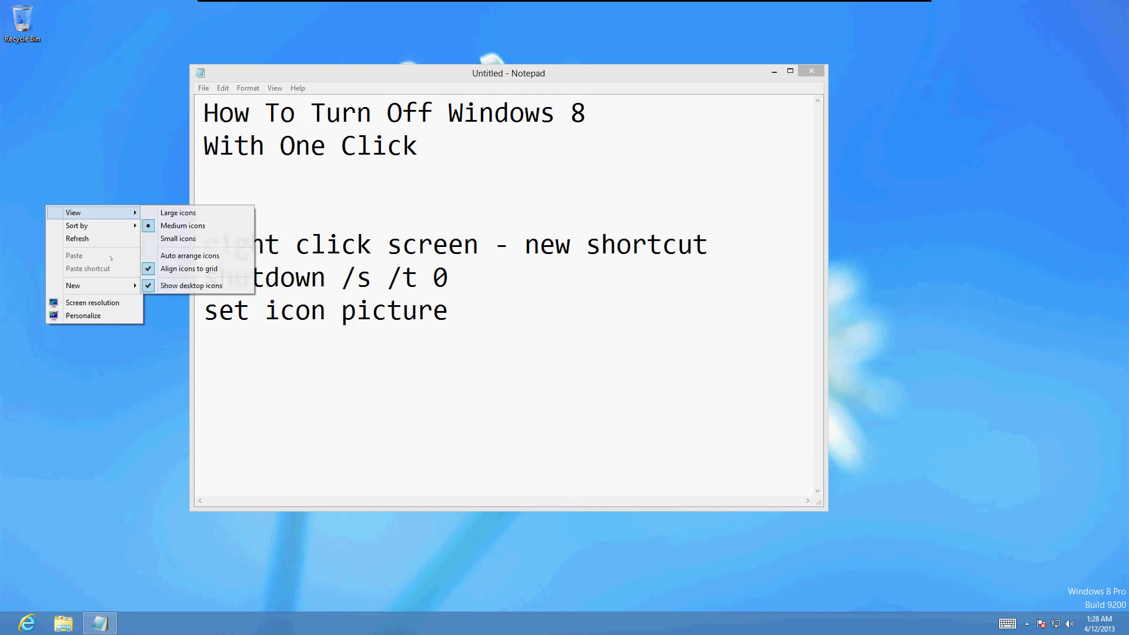
{"action": "mouse_move", "coordinate": [99, 287]}
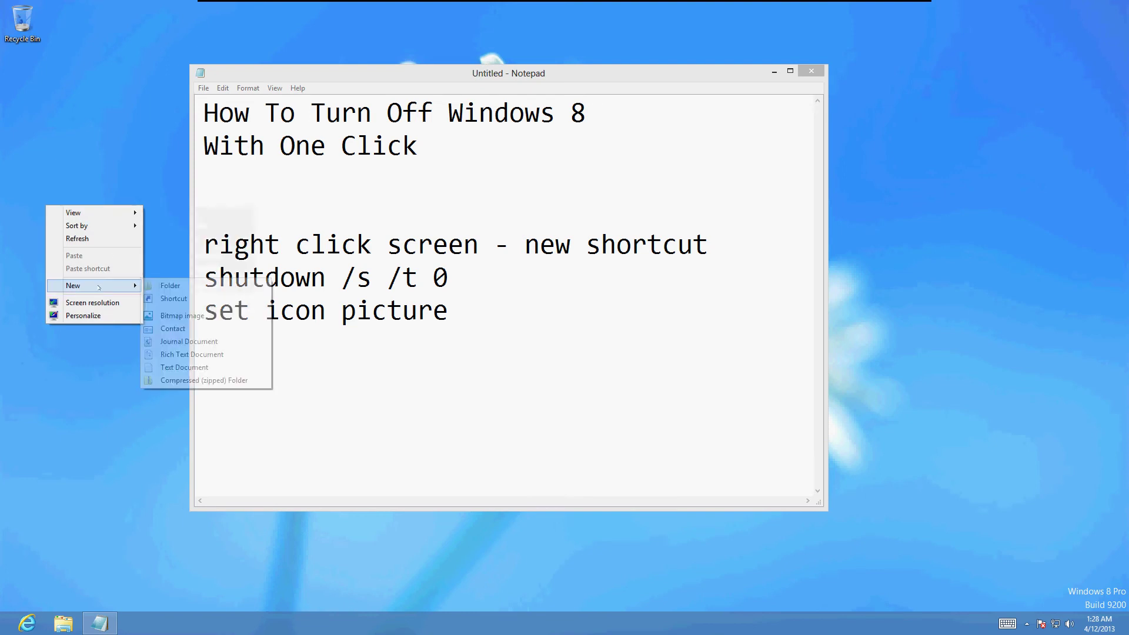
{"action": "left_click", "coordinate": [170, 301]}
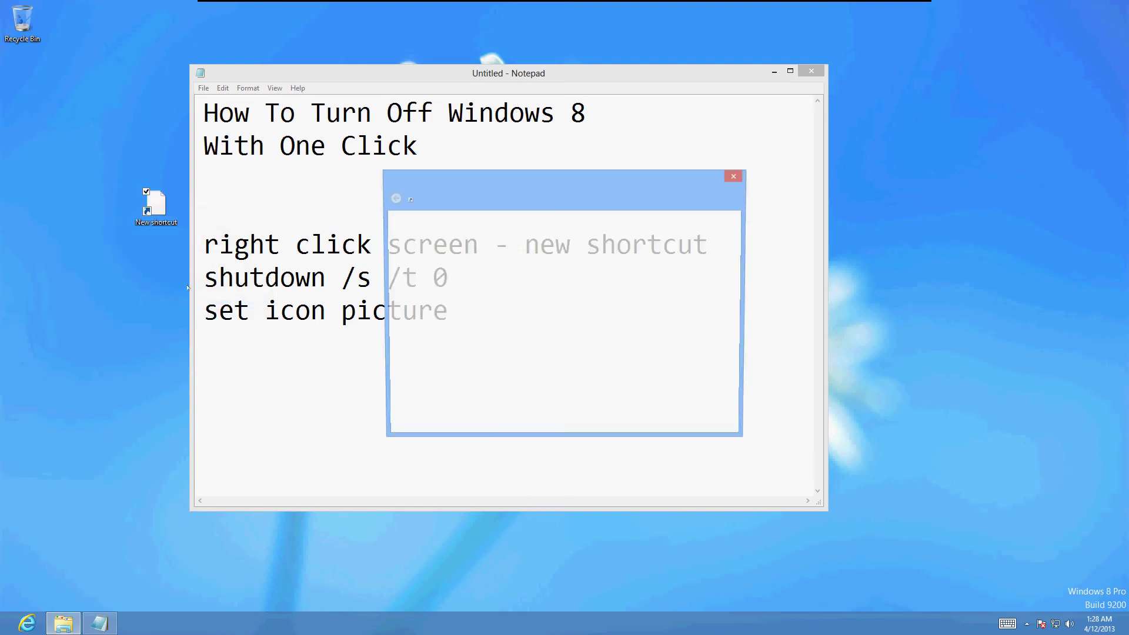
{"action": "left_click_drag", "start_coordinate": [490, 198], "coordinate": [608, 298]}
Copy the 'shutdown /s /t 0' line from the Notepad notes
{"action": "left_click_drag", "start_coordinate": [449, 277], "coordinate": [201, 278]}
{"action": "right_click", "coordinate": [298, 287]}
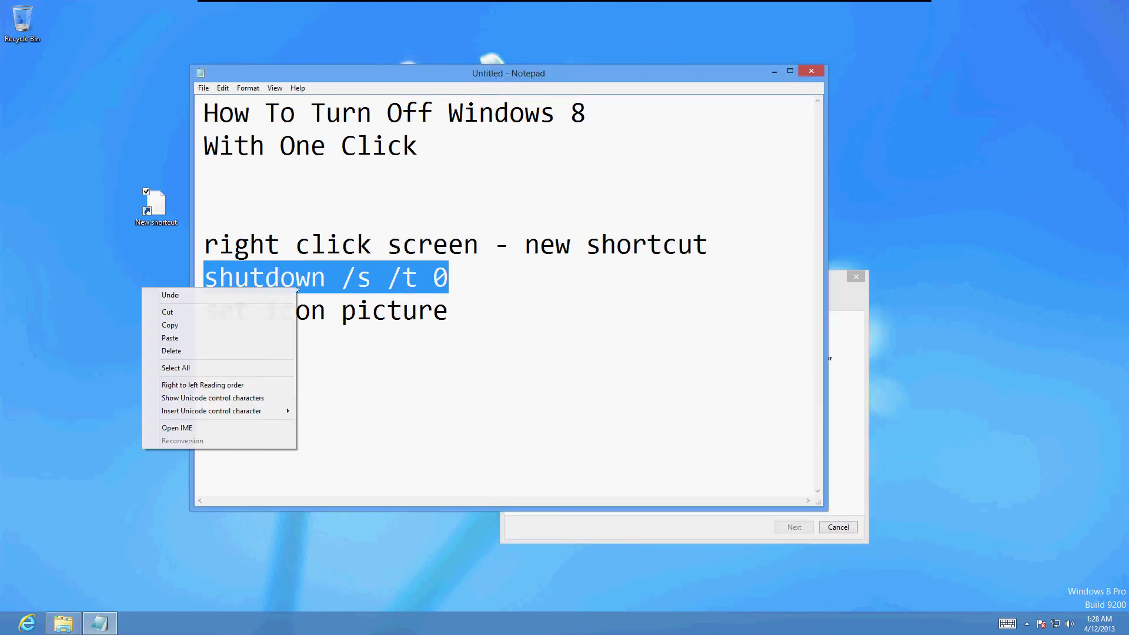
{"action": "left_click", "coordinate": [171, 323]}
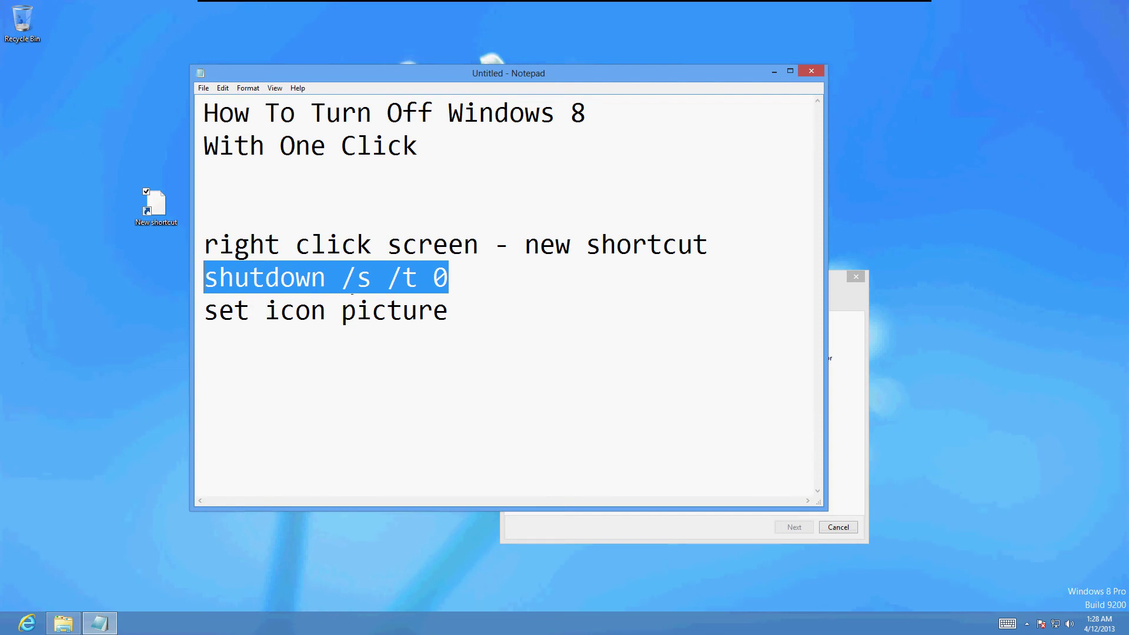
Paste 'shutdown /s /t 0' as the shortcut location and finish it with the name 'shutdown'
{"action": "left_click", "coordinate": [868, 353]}
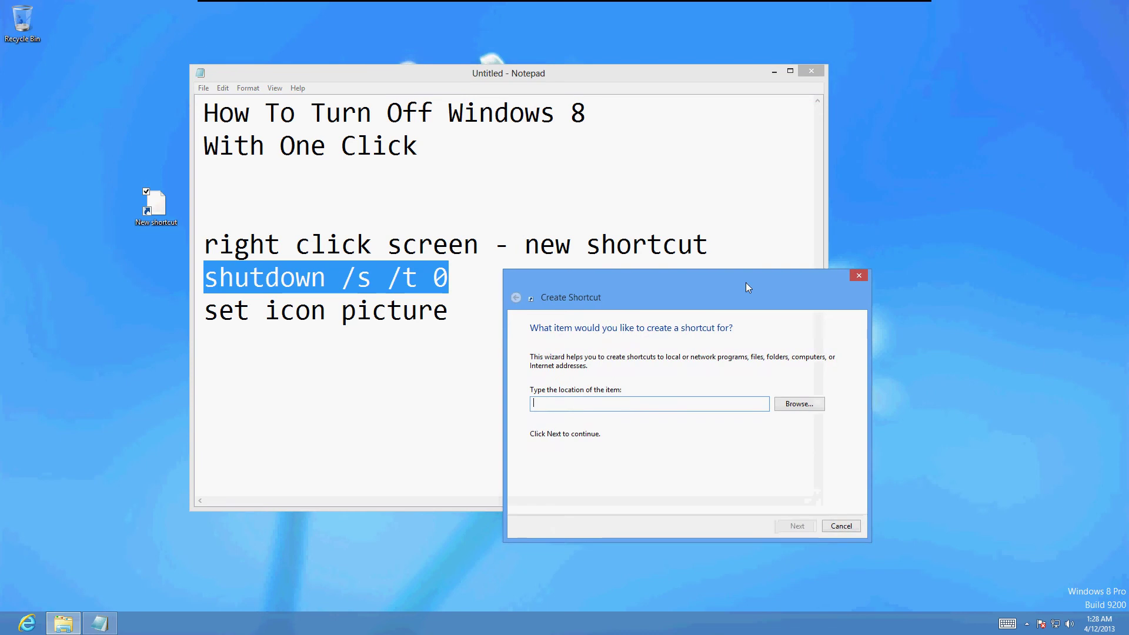
{"action": "left_click_drag", "start_coordinate": [746, 282], "coordinate": [807, 249]}
{"action": "right_click", "coordinate": [638, 375]}
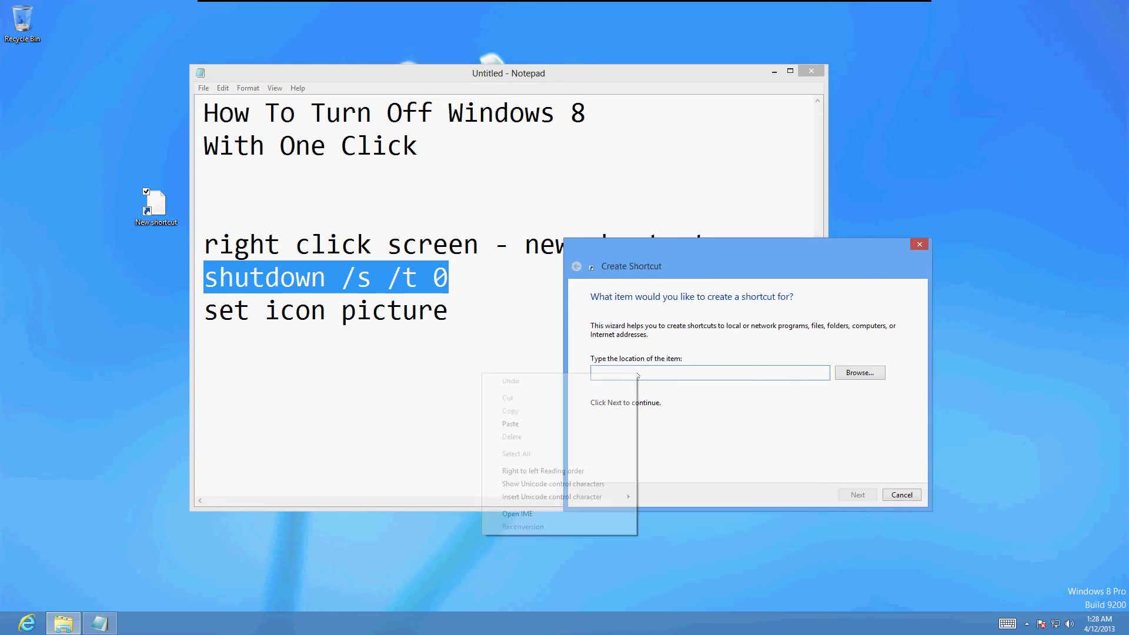
{"action": "left_click", "coordinate": [529, 423]}
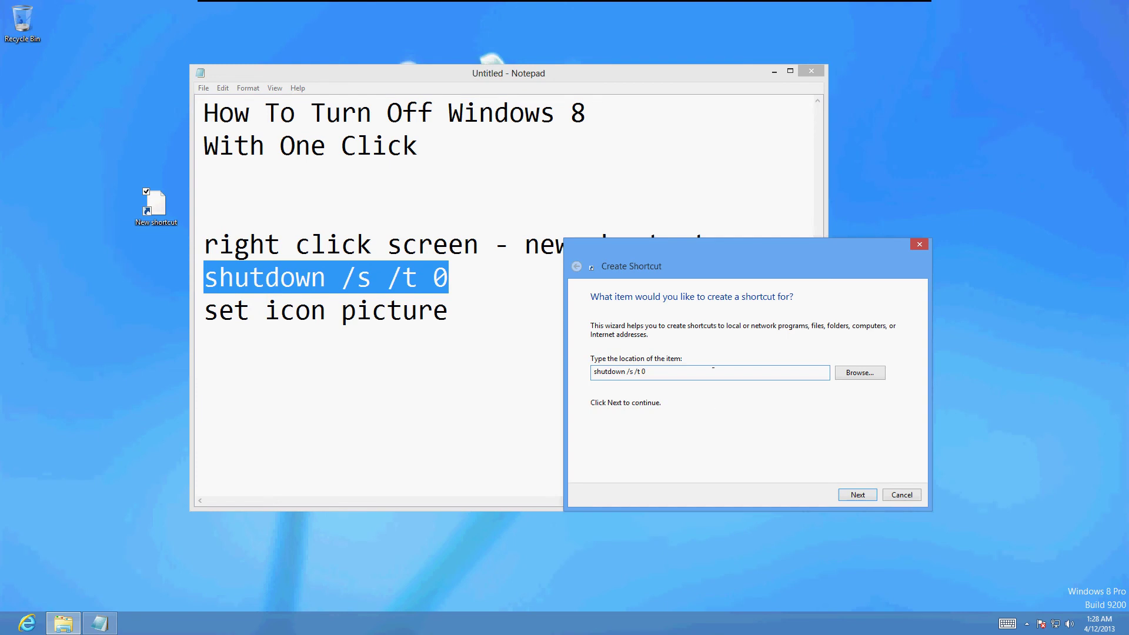
{"action": "left_click", "coordinate": [858, 495]}
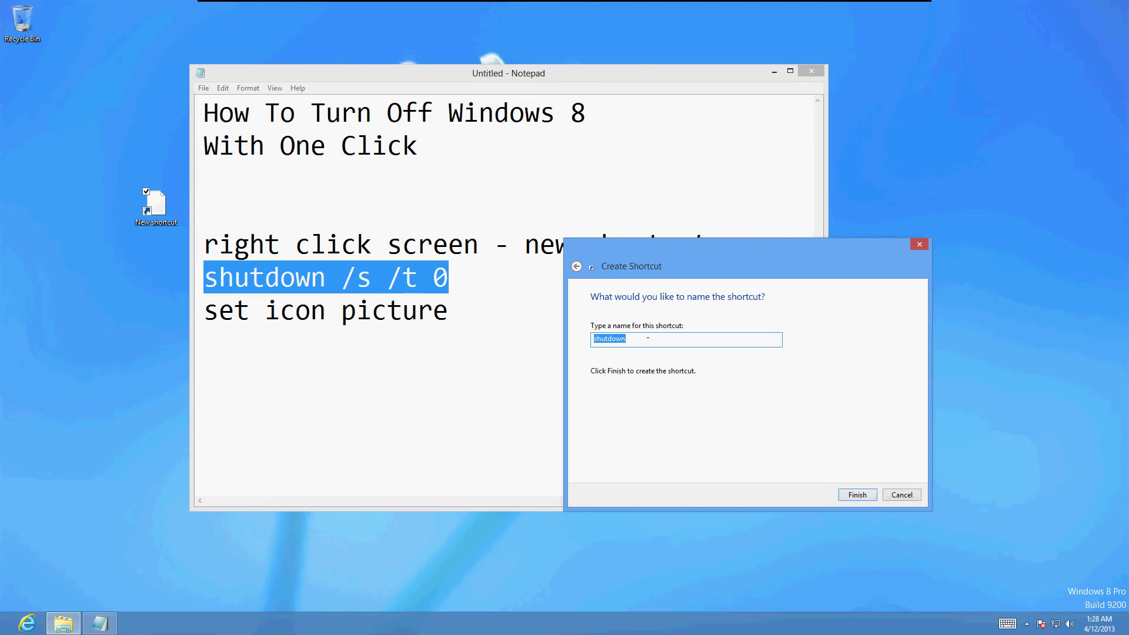
{"action": "left_click", "coordinate": [858, 495]}
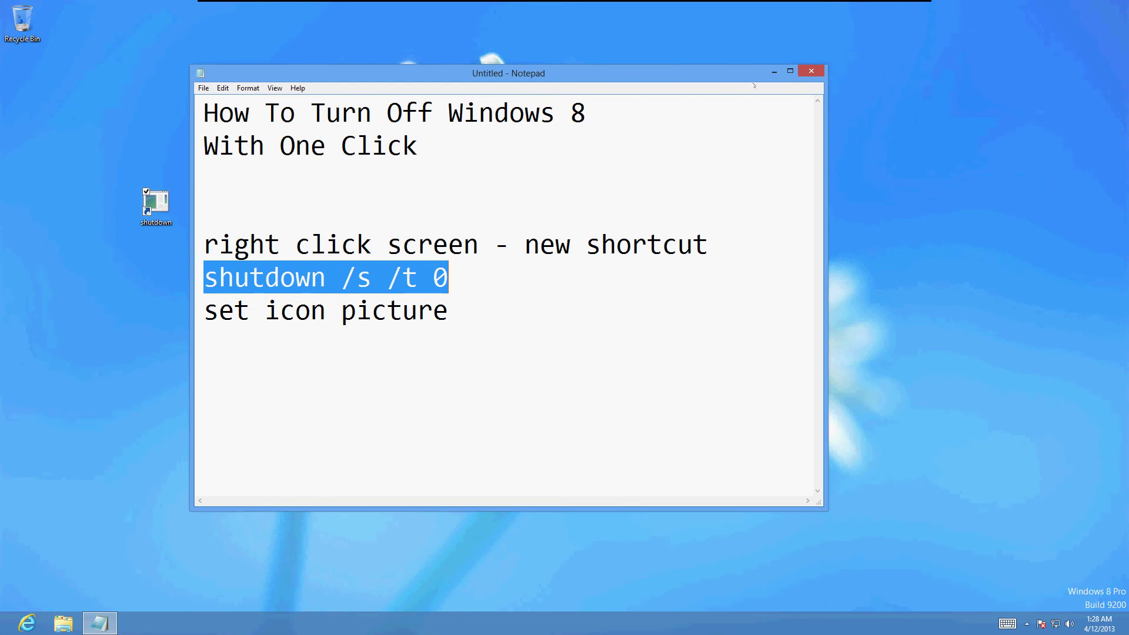
Minimize Notepad and open the Properties of the shutdown shortcut
{"action": "left_click", "coordinate": [774, 71]}
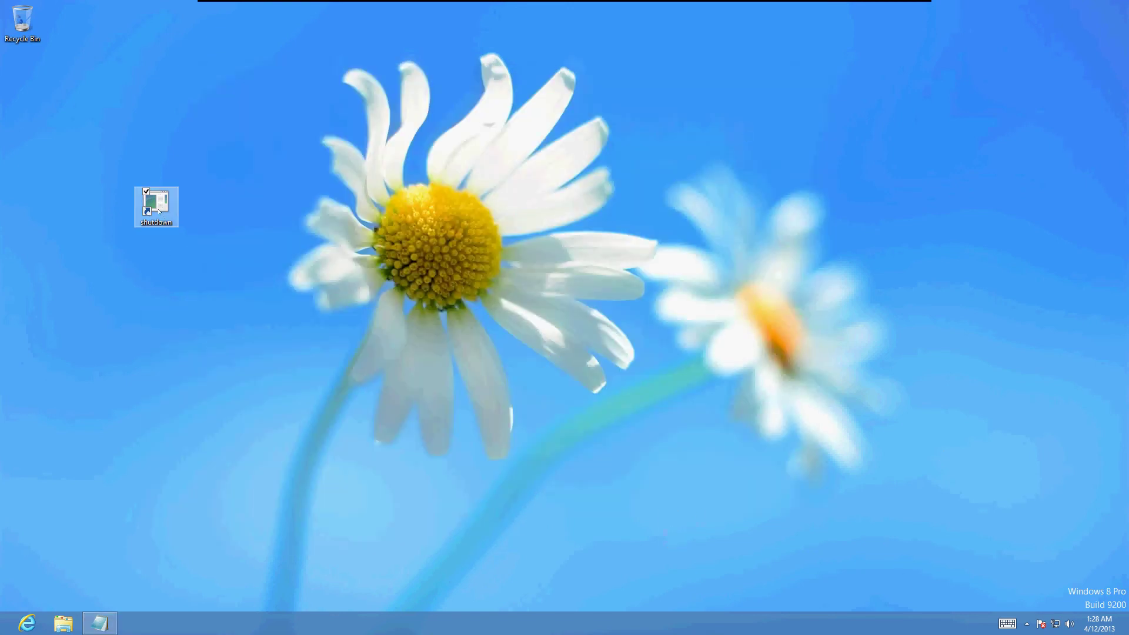
{"action": "mouse_move", "coordinate": [159, 210]}
{"action": "left_mouse_down"}
{"action": "mouse_move", "coordinate": [679, 532]}
{"action": "mouse_move", "coordinate": [150, 211]}
{"action": "left_mouse_up"}
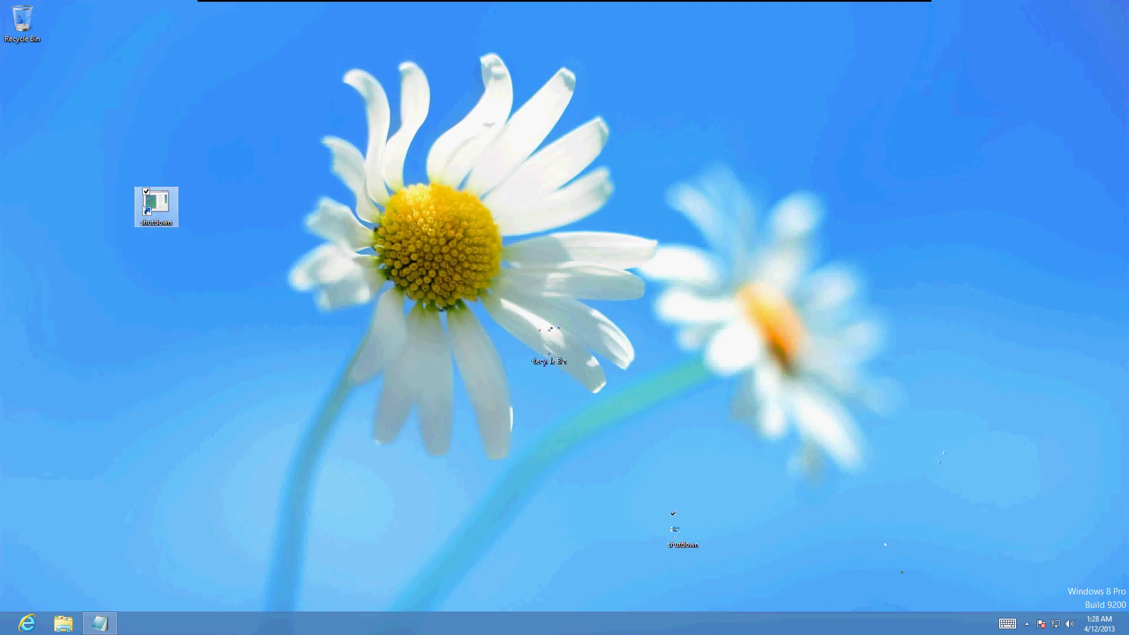
{"action": "right_click", "coordinate": [154, 213]}
{"action": "left_click", "coordinate": [117, 379]}
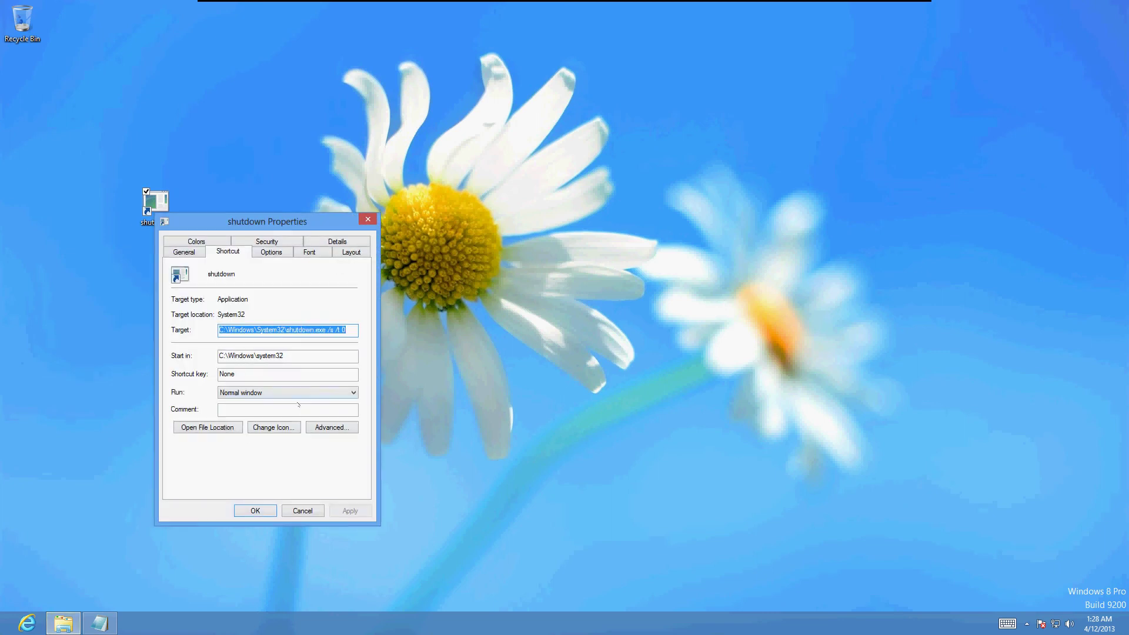
Change the shortcut's icon to the red power icon from SHELL32, then apply and save
{"action": "left_click", "coordinate": [273, 428]}
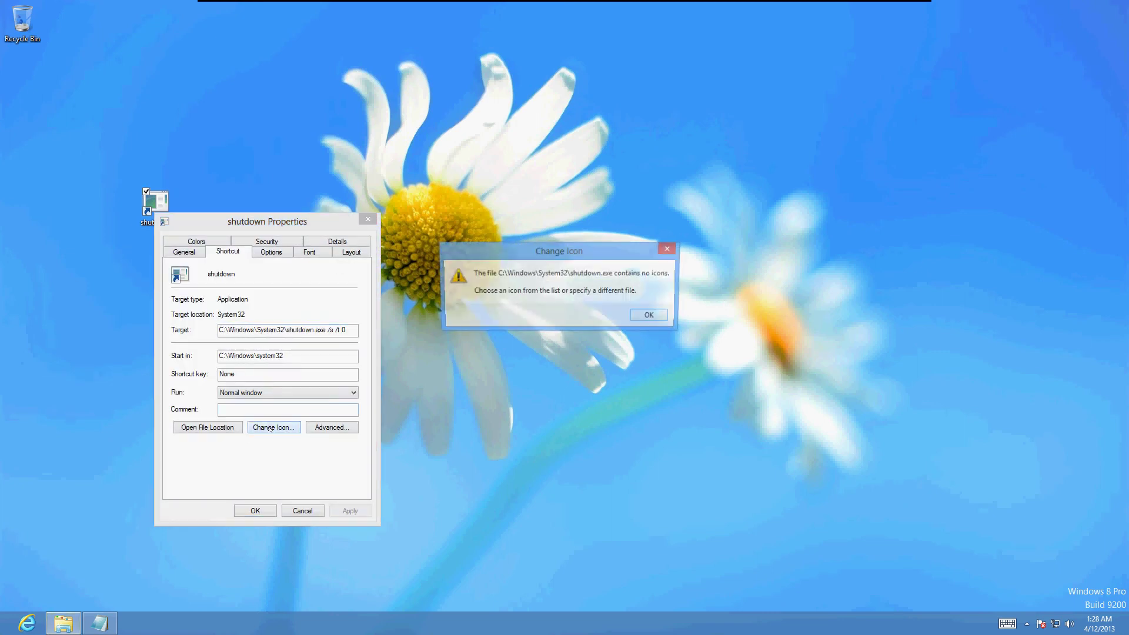
{"action": "left_click", "coordinate": [654, 316]}
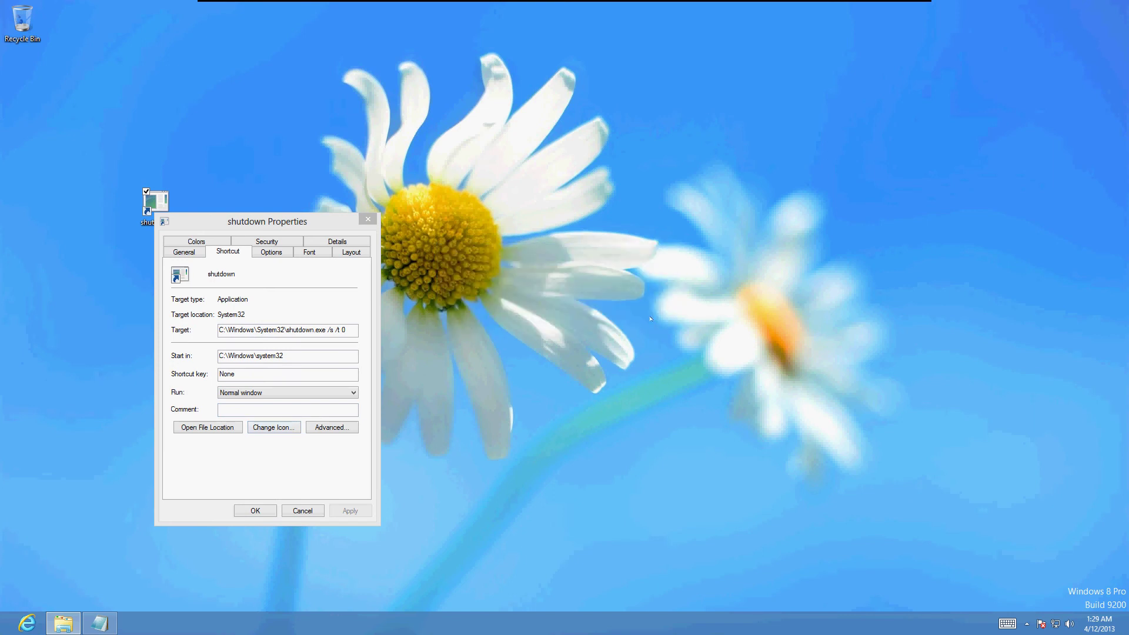
{"action": "left_click", "coordinate": [344, 423]}
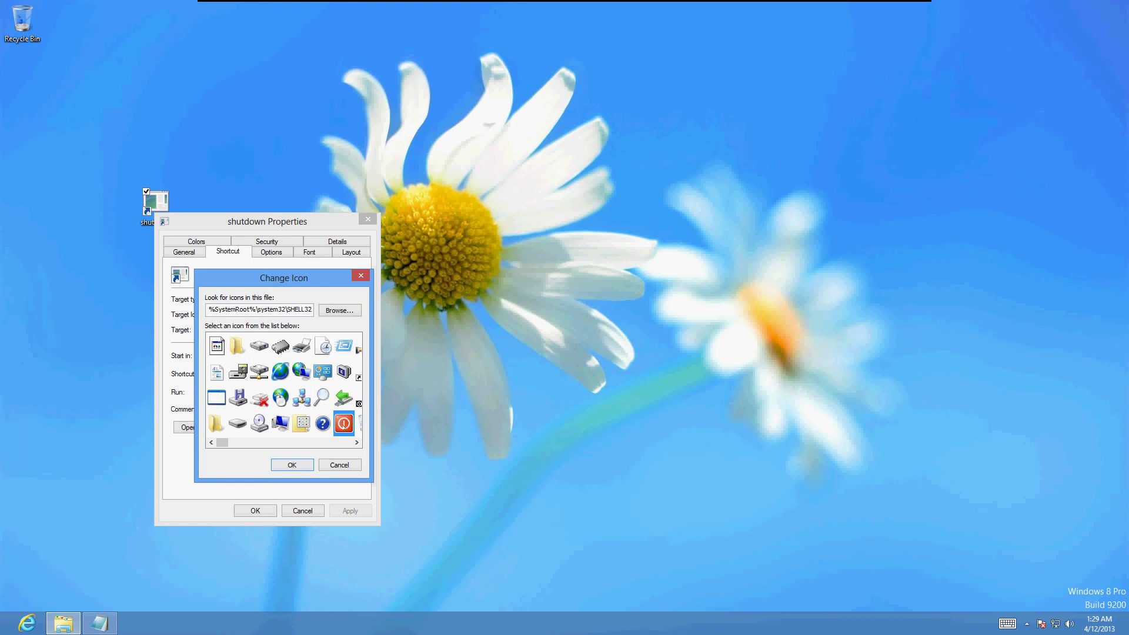
{"action": "left_click", "coordinate": [356, 442]}
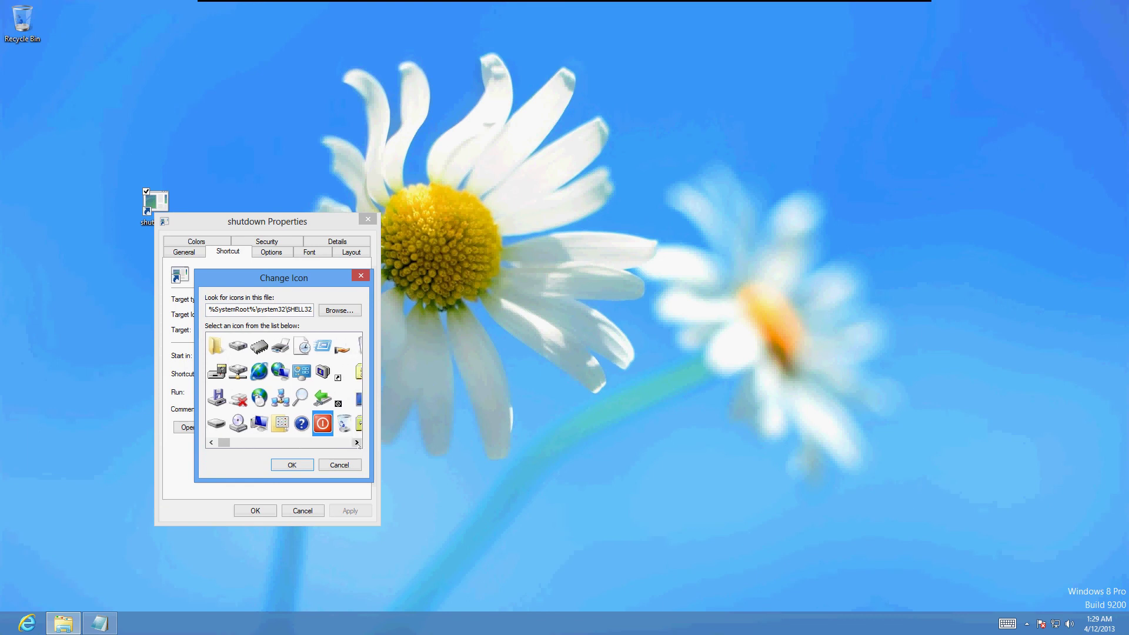
{"action": "left_click", "coordinate": [296, 467]}
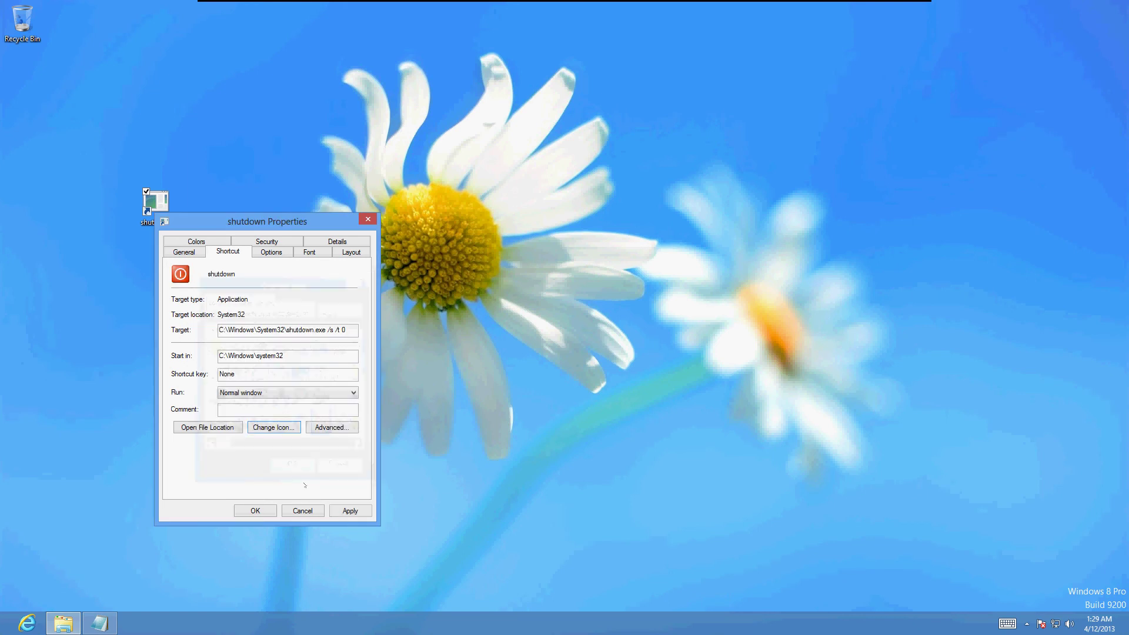
{"action": "left_click", "coordinate": [346, 511]}
{"action": "left_click", "coordinate": [255, 511]}
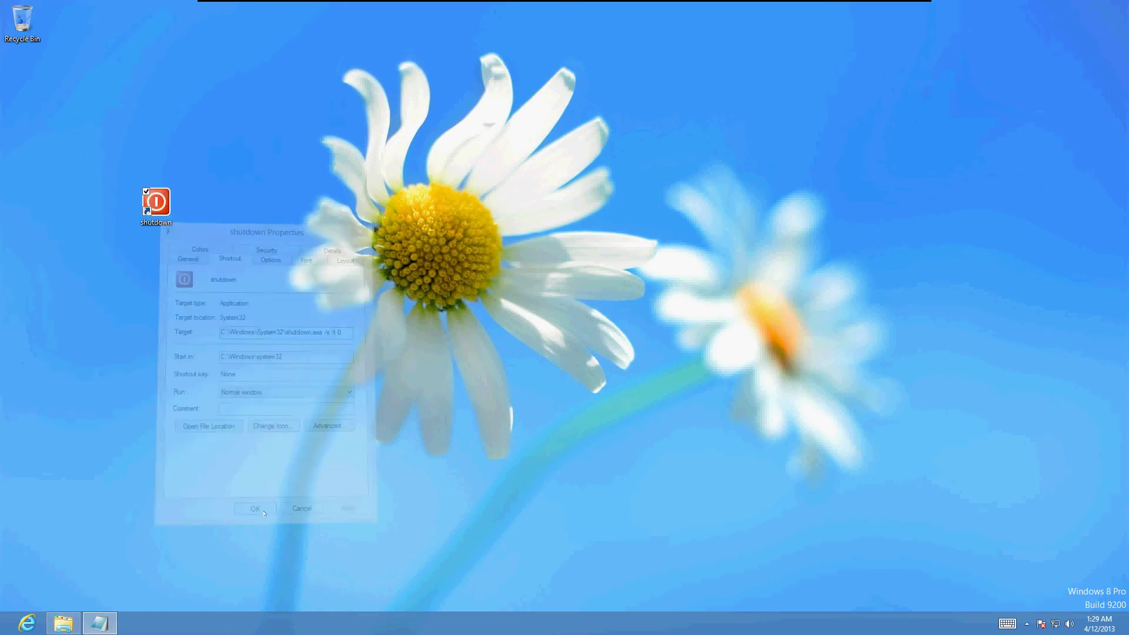
Move the shutdown shortcut beneath the Recycle Bin and pin it to Start
{"action": "left_click_drag", "start_coordinate": [157, 210], "coordinate": [27, 88]}
{"action": "right_click", "coordinate": [35, 91]}
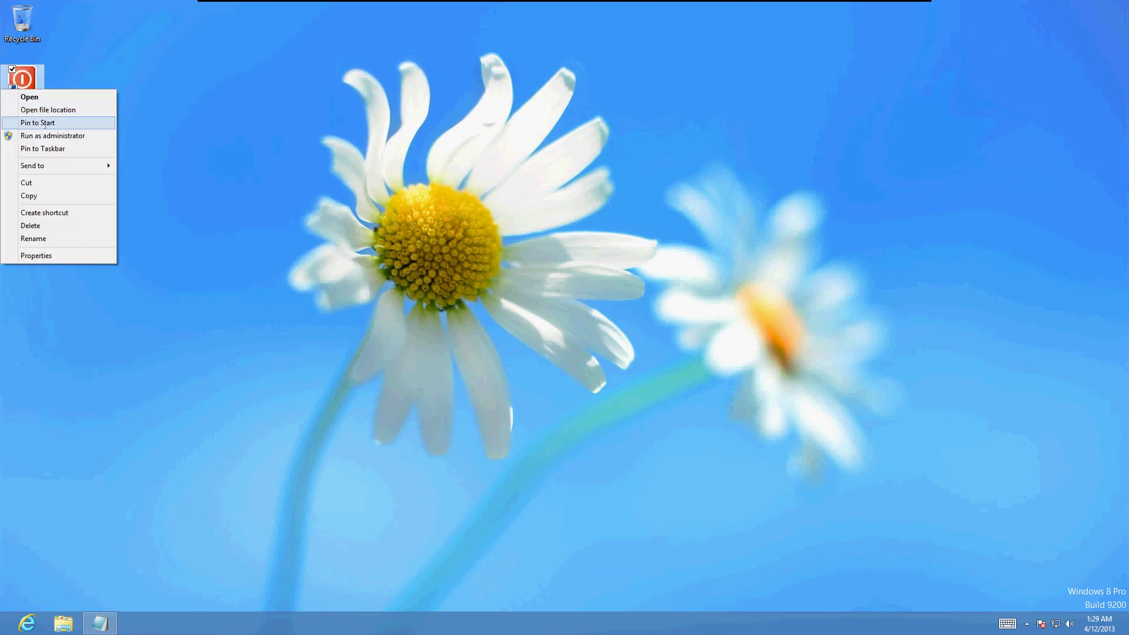
{"action": "left_click", "coordinate": [44, 124]}
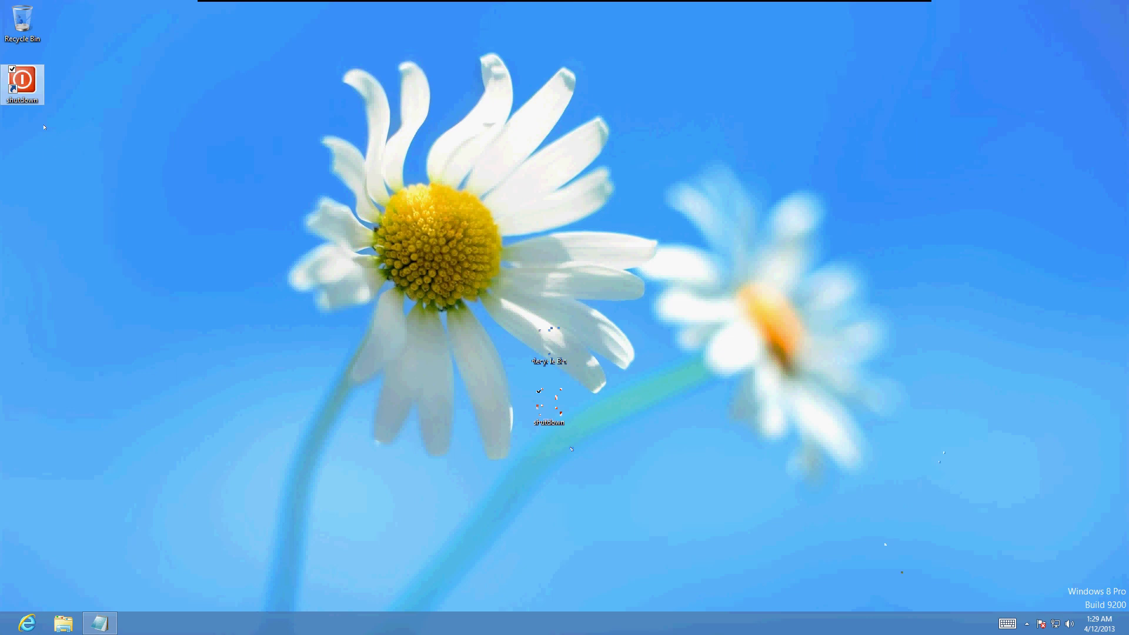
Pin the shutdown shortcut to the taskbar as well, then clear the desktop selection
{"action": "right_click", "coordinate": [30, 97]}
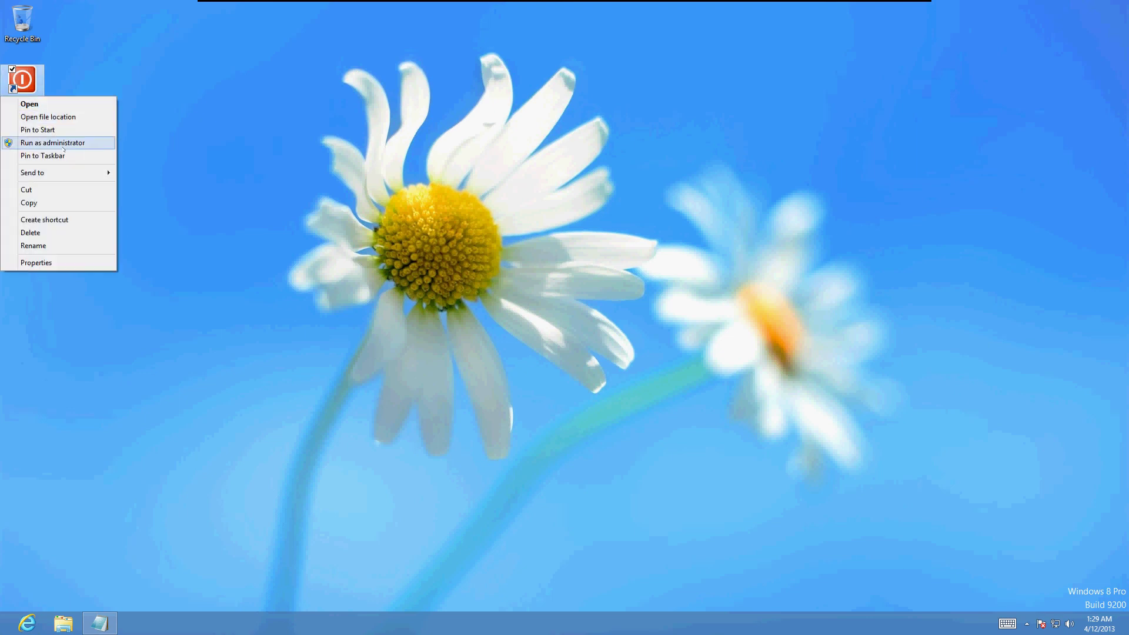
{"action": "left_click", "coordinate": [42, 155]}
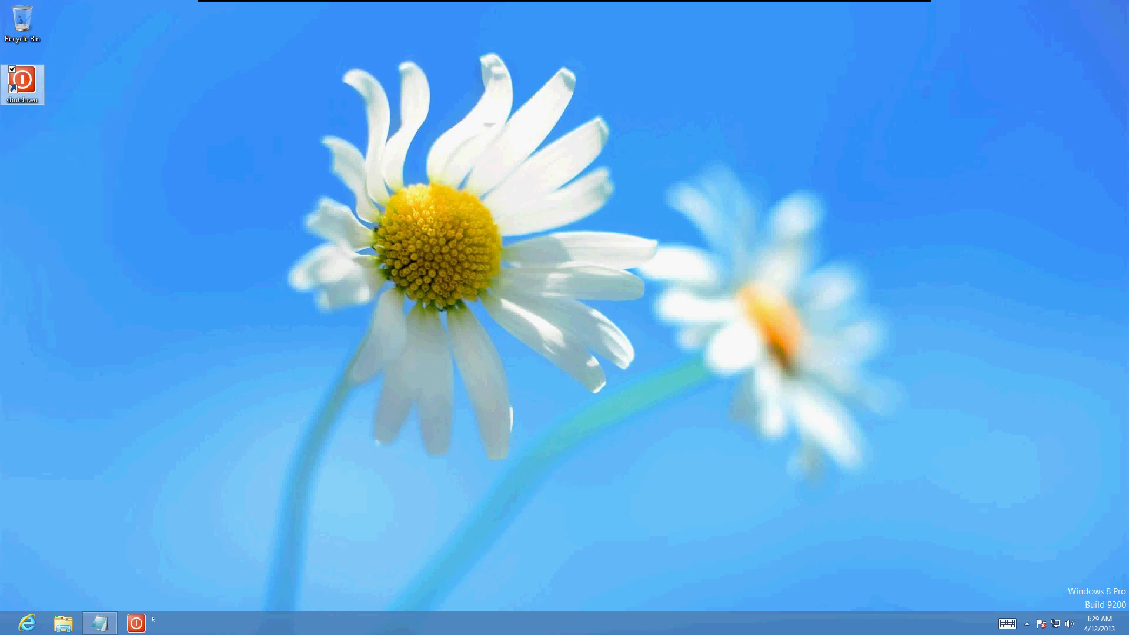
{"action": "left_click", "coordinate": [126, 536]}
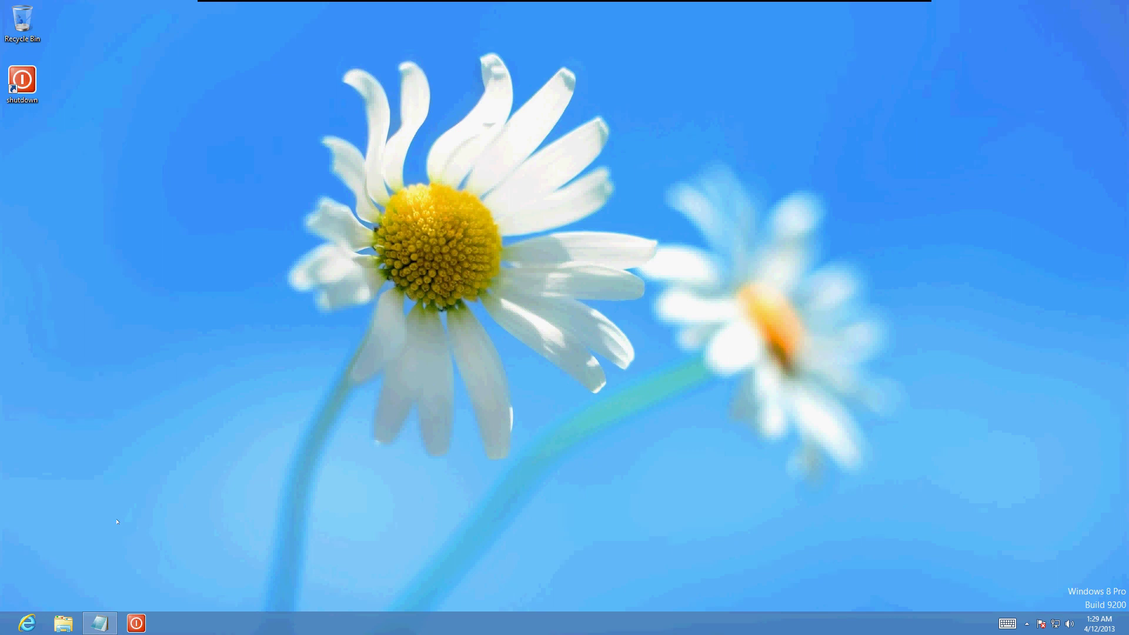
Switch to Start, back to the desktop, then reopen Start showing the red shutdown tile
{"action": "key", "text": "super"}
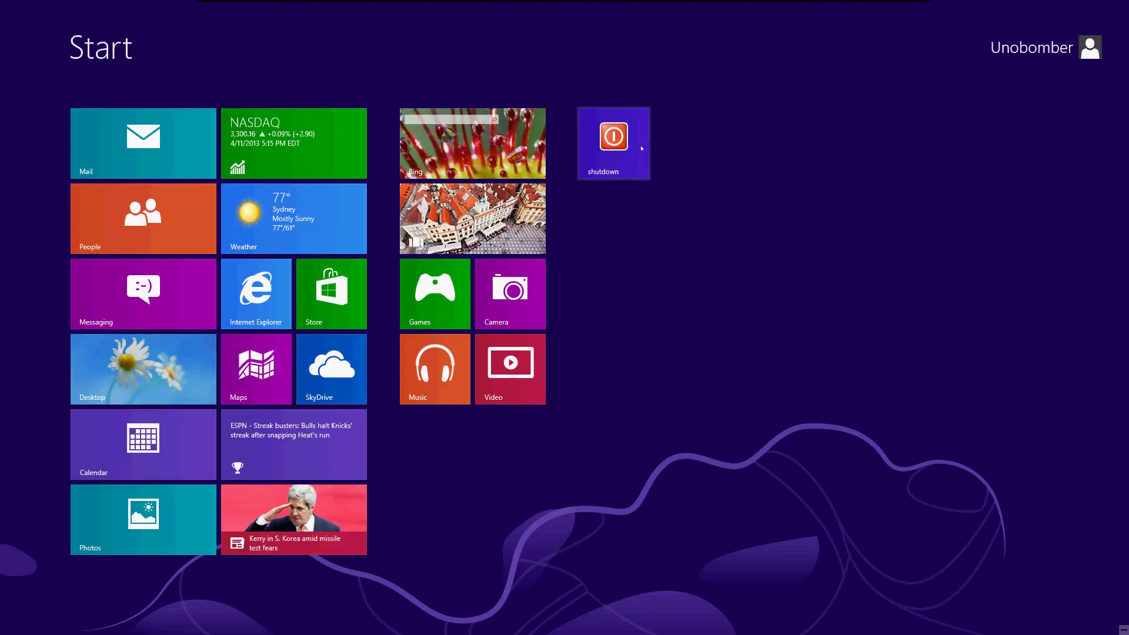
{"action": "left_click", "coordinate": [639, 144]}
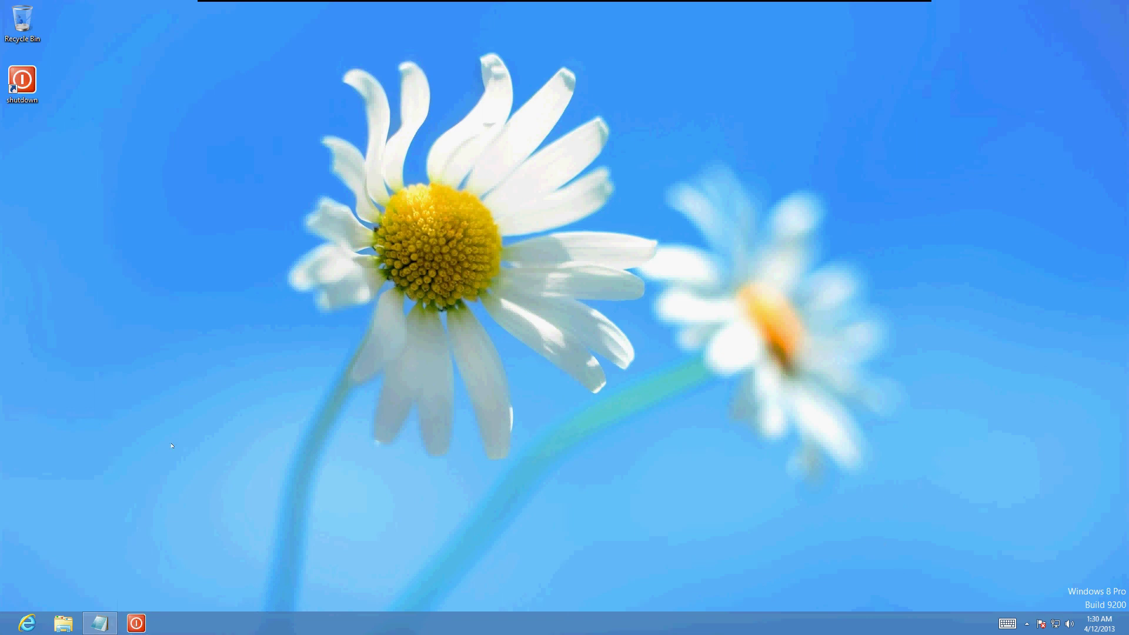
{"action": "key", "text": "super"}
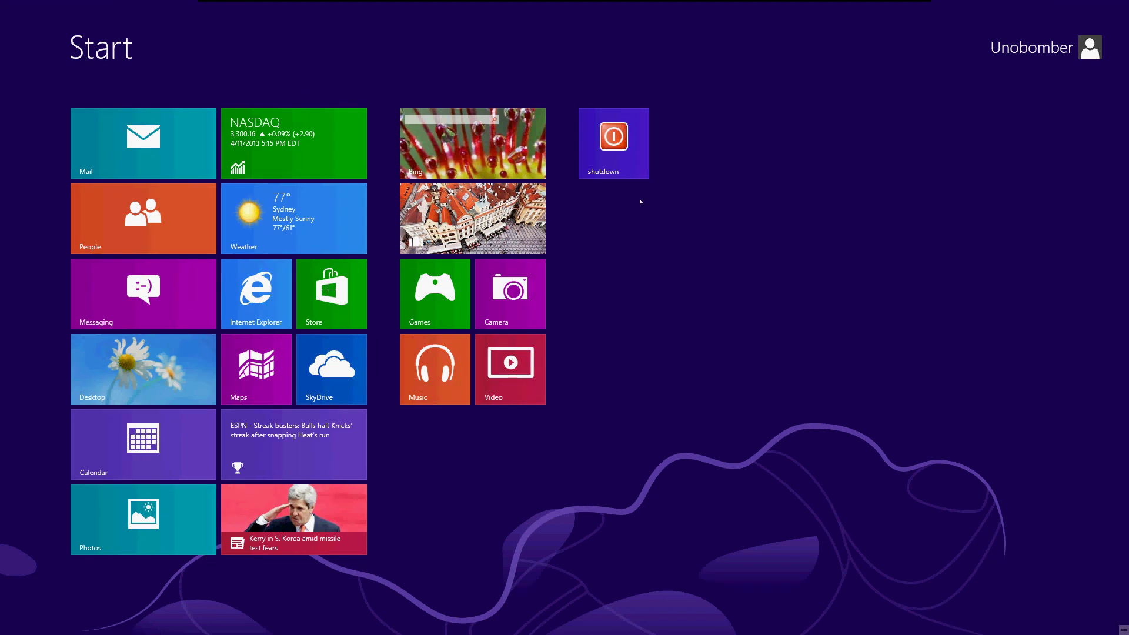
Run the shutdown tile, exit VMware full screen, and choose 'Shut down anyway' despite unsaved Notepad
{"action": "left_click", "coordinate": [620, 150]}
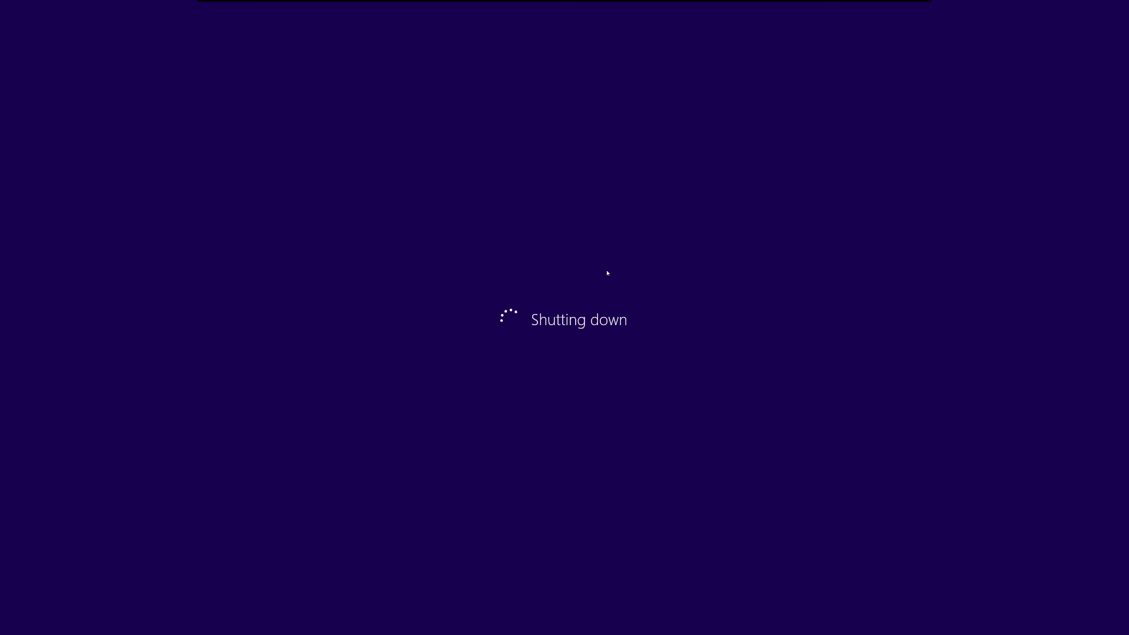
{"action": "mouse_move", "coordinate": [511, 2]}
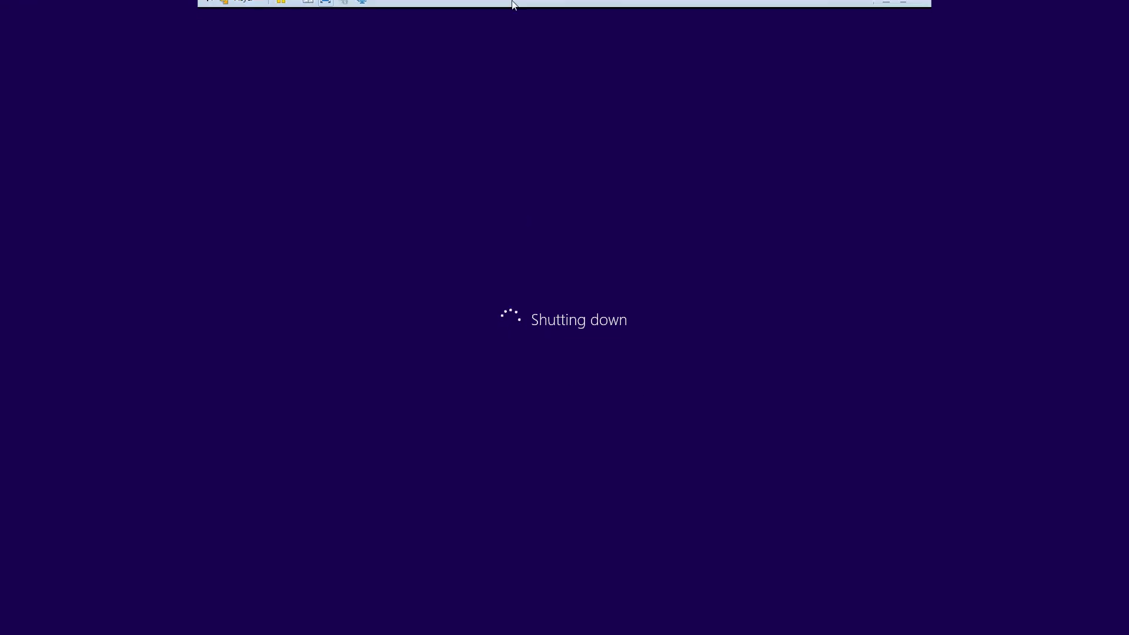
{"action": "left_click", "coordinate": [326, 7]}
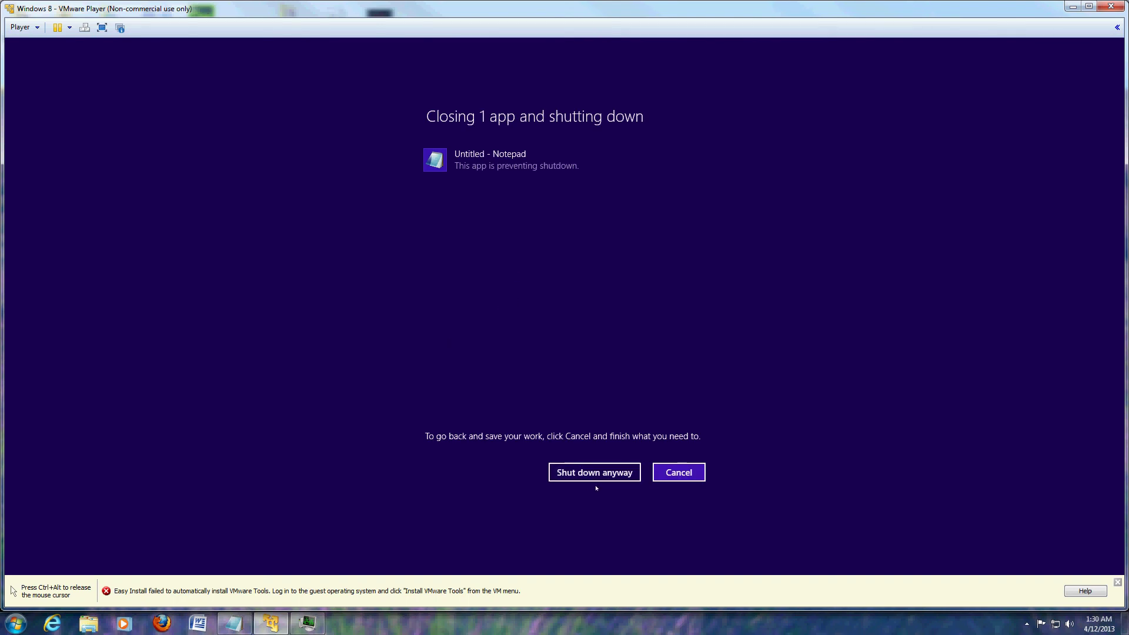
{"action": "left_click", "coordinate": [594, 477]}
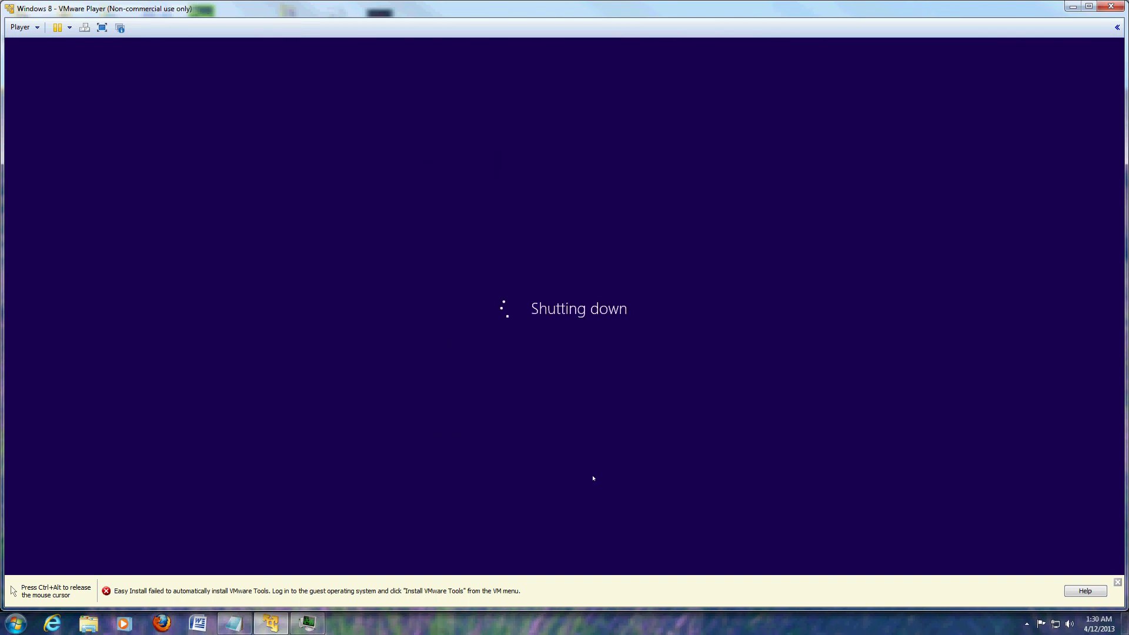